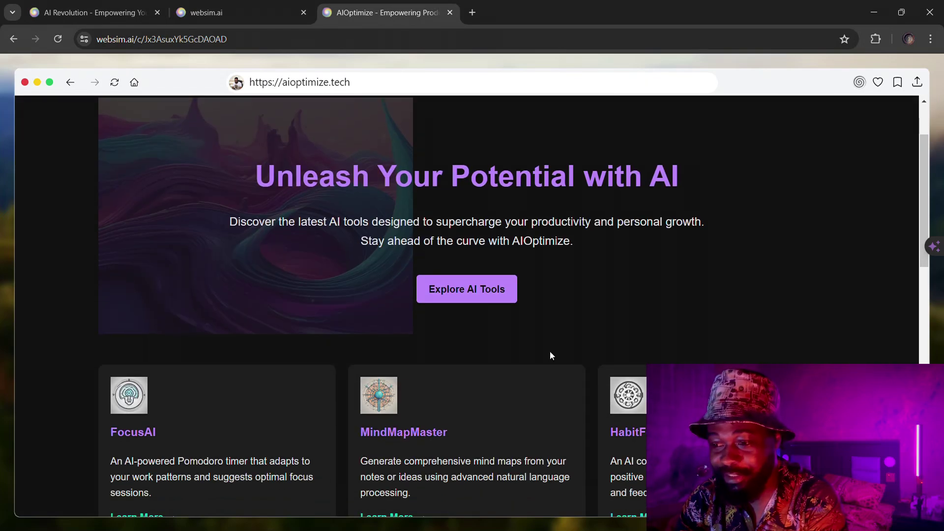
Scroll down through the earlier AIOptimize preview page.
scroll(550, 351, down, 3)
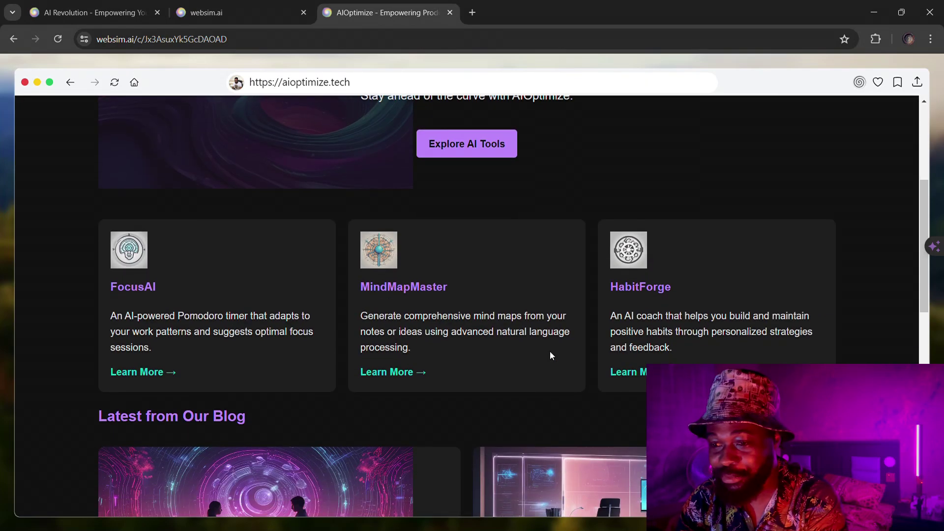
scroll(535, 293, down, 3)
scroll(535, 293, down, 2)
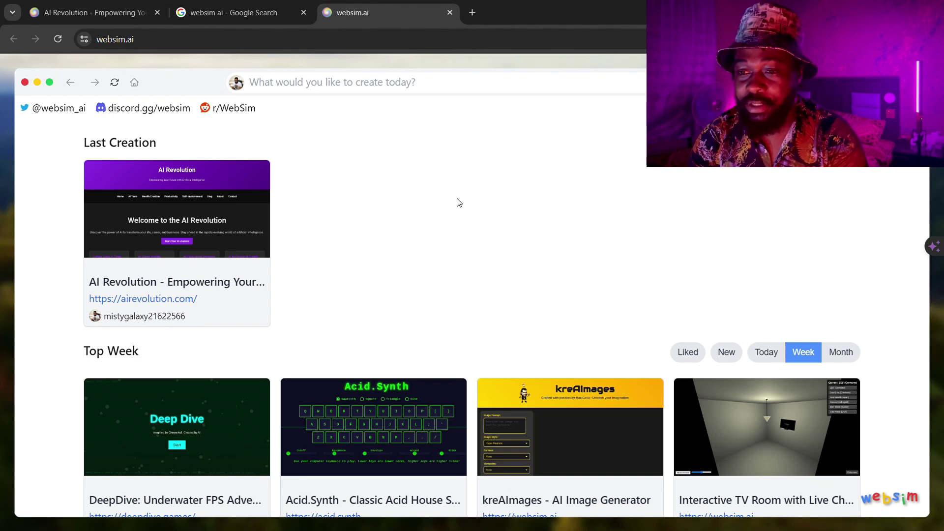
scroll(459, 202, down, 1)
scroll(459, 202, up, 1)
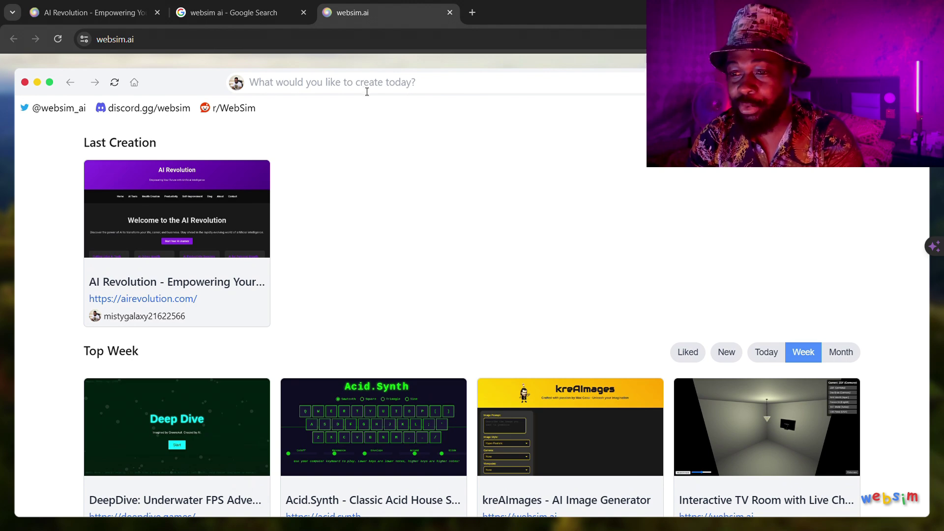
Describe an AI productivity and self-improvement tools site with a header, black and purple dark theme.
click(364, 92)
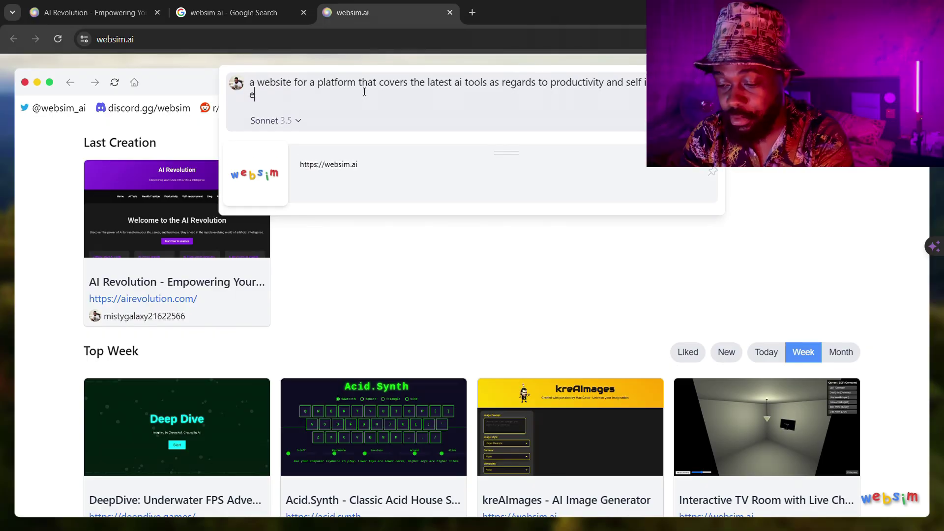
text(ment)
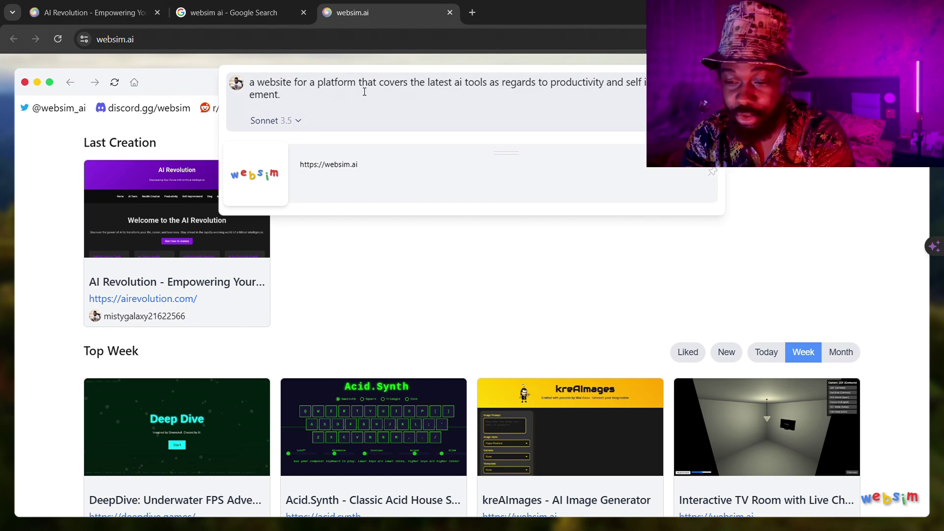
text(.)
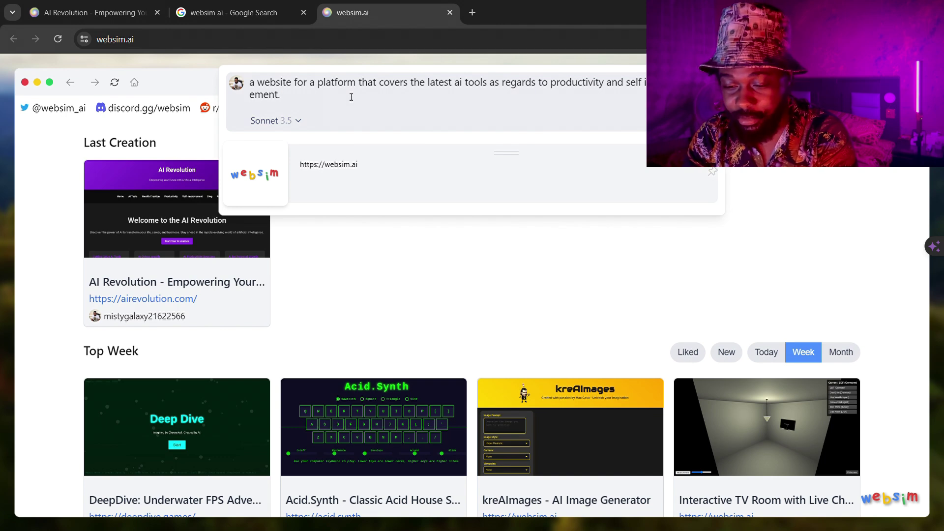
text(Include the header)
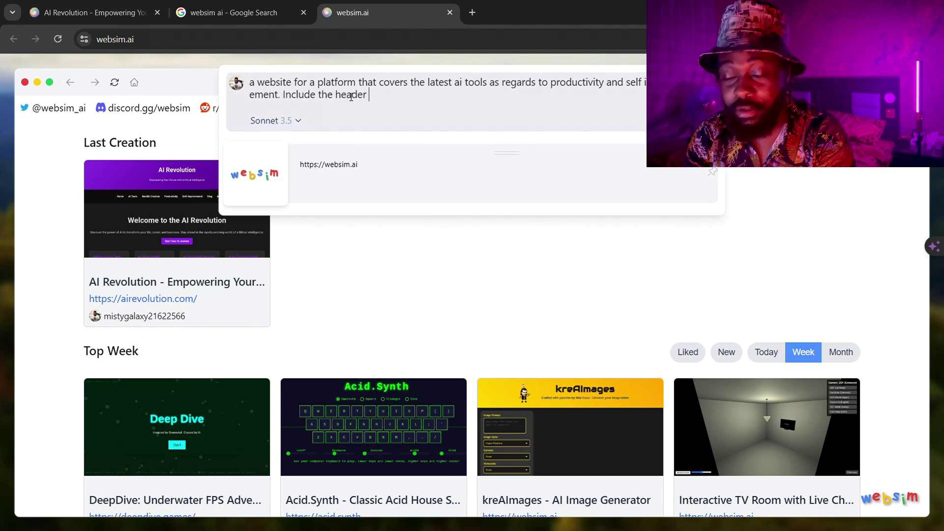
text( and)
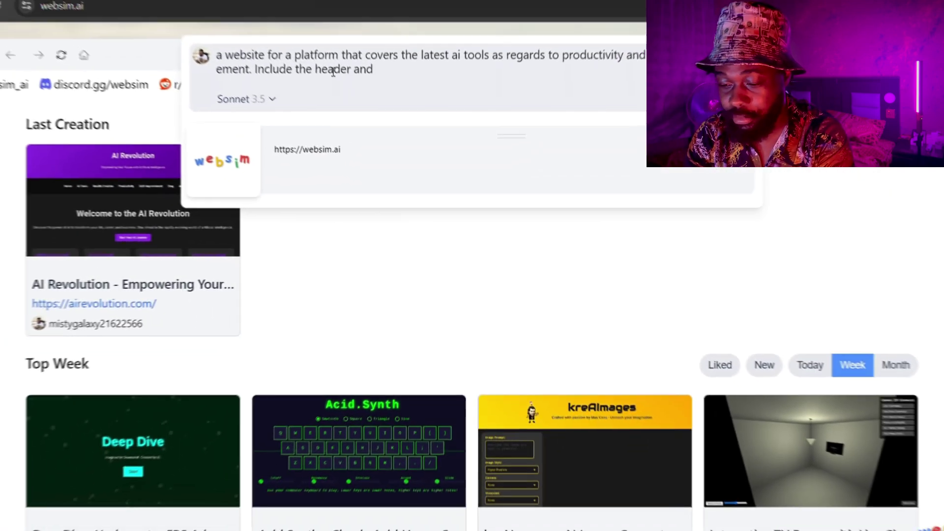
text( make the website black and purple with a dark theme.)
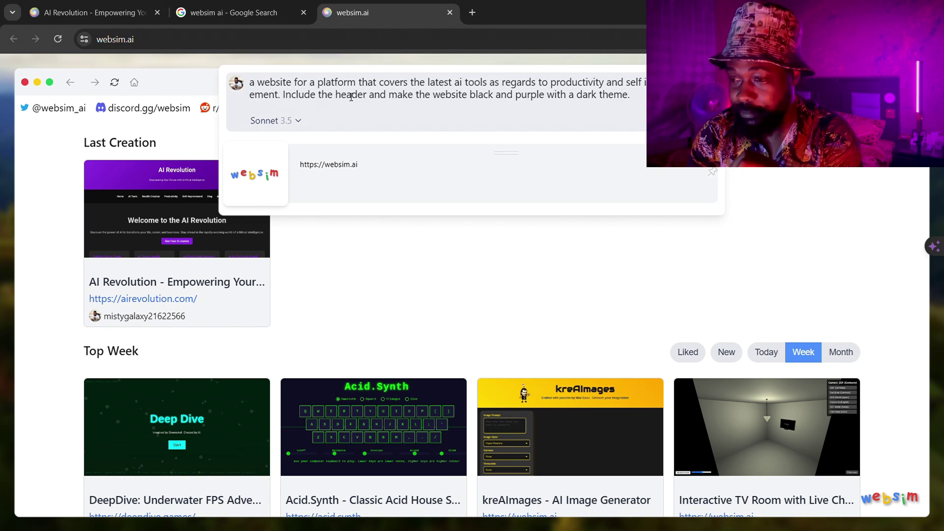
Submit the description and scroll the generated AIOptimize site down to the footer and back.
key(Return)
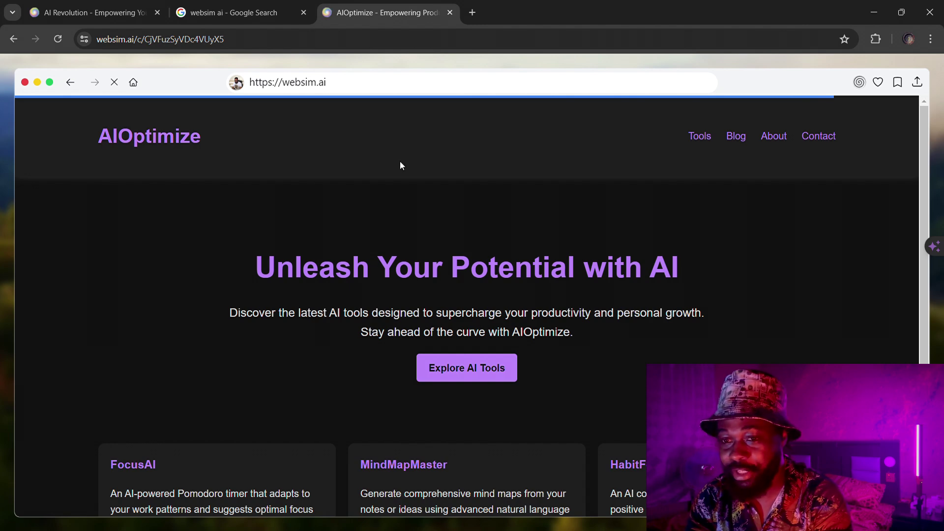
scroll(431, 196, down, 3)
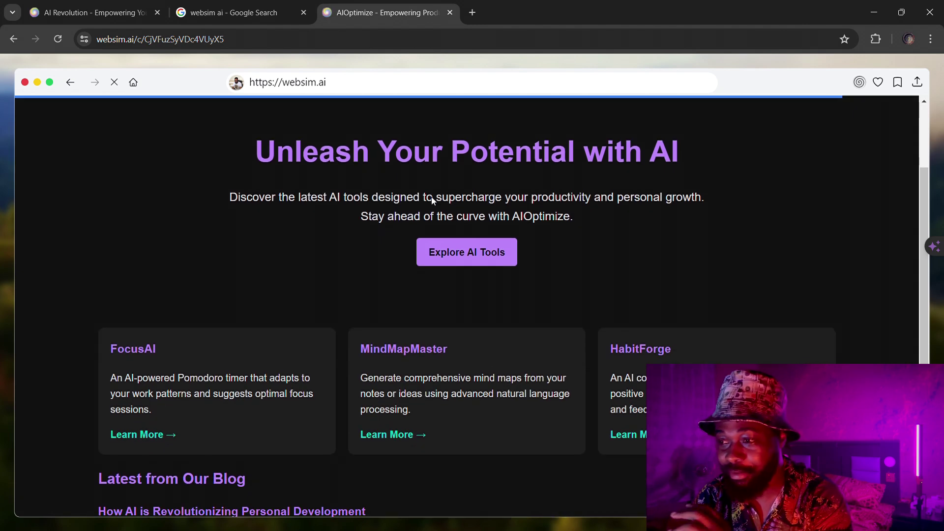
scroll(436, 202, up, 1)
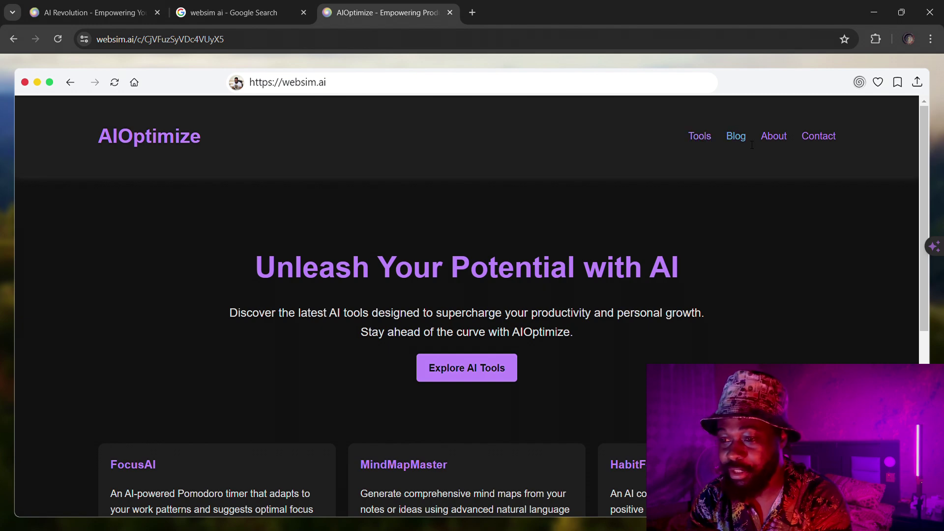
scroll(555, 251, down, 3)
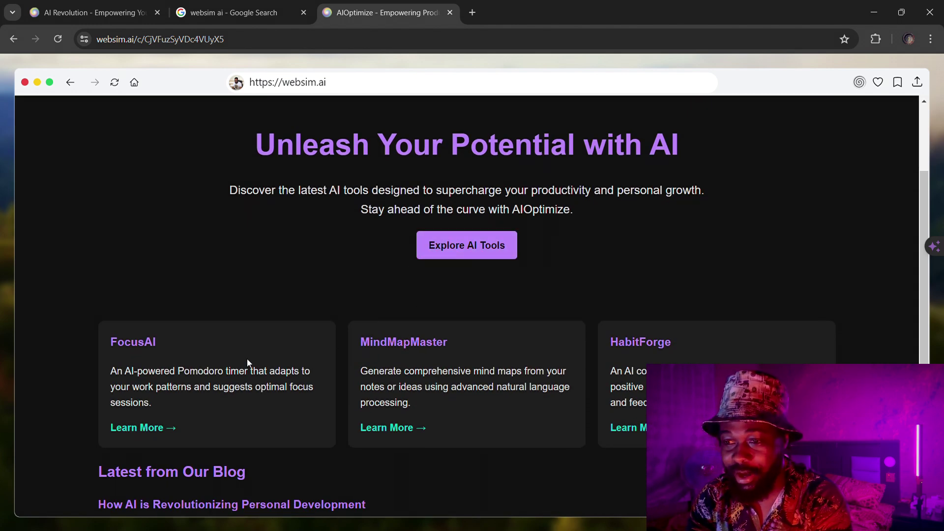
scroll(248, 362, down, 3)
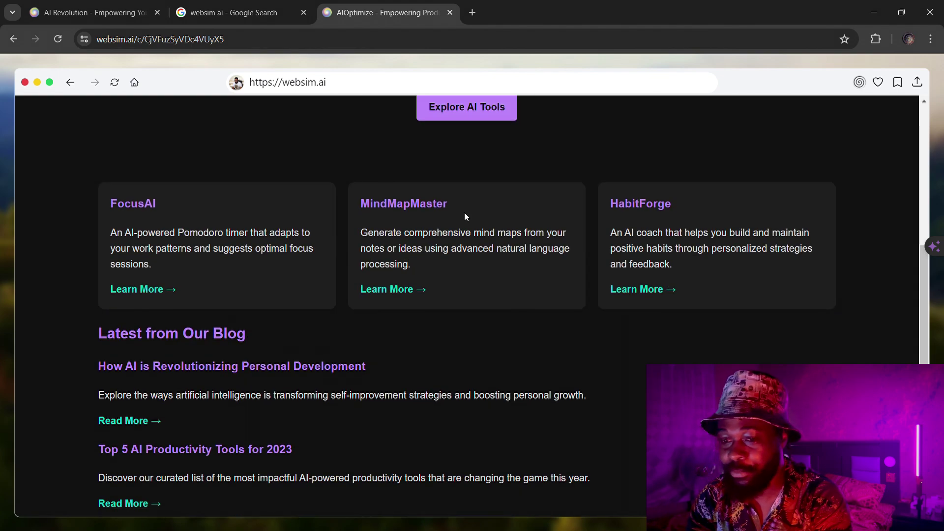
scroll(325, 305, down, 2)
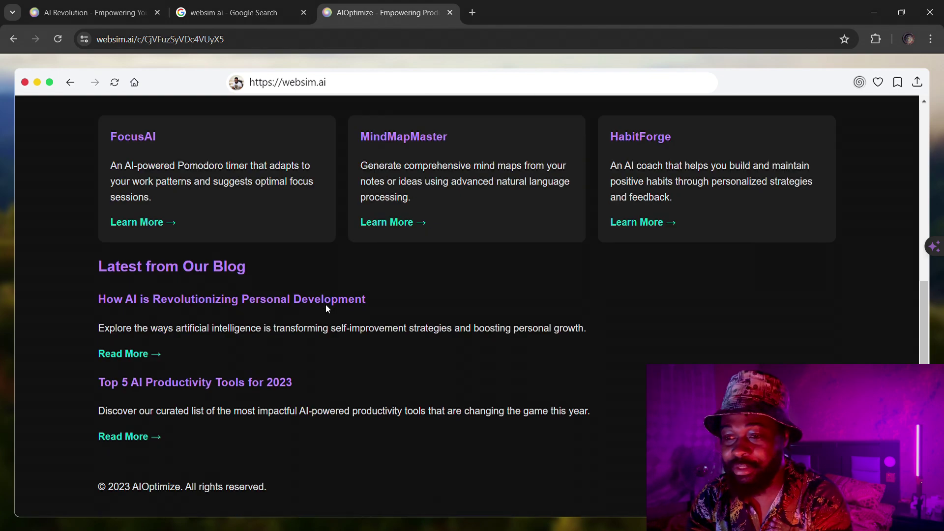
scroll(325, 304, up, 8)
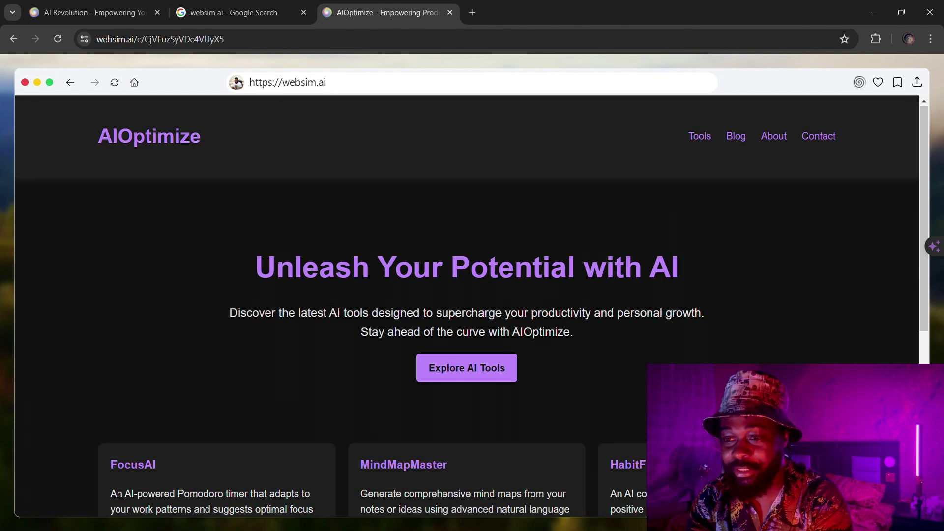
Write a follow-up prompt: include a purple signup button at the top of the page.
click(356, 91)
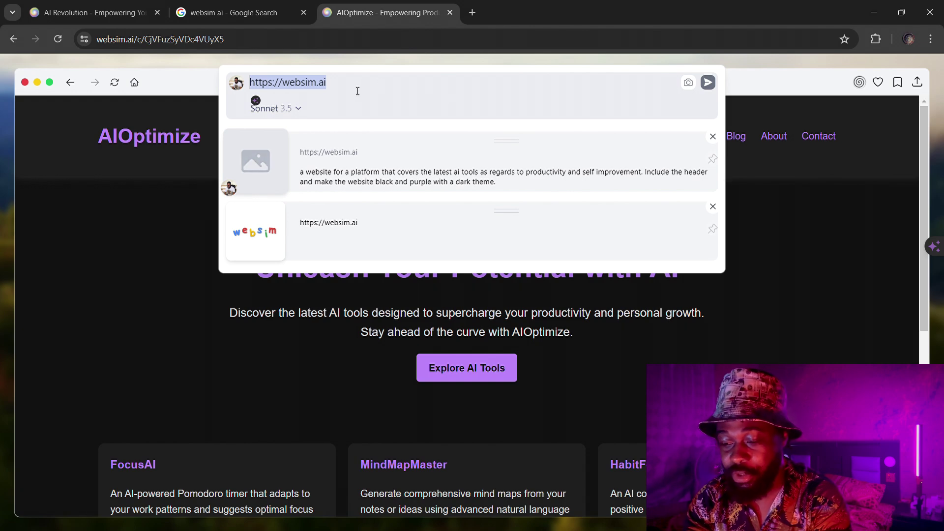
text(inc)
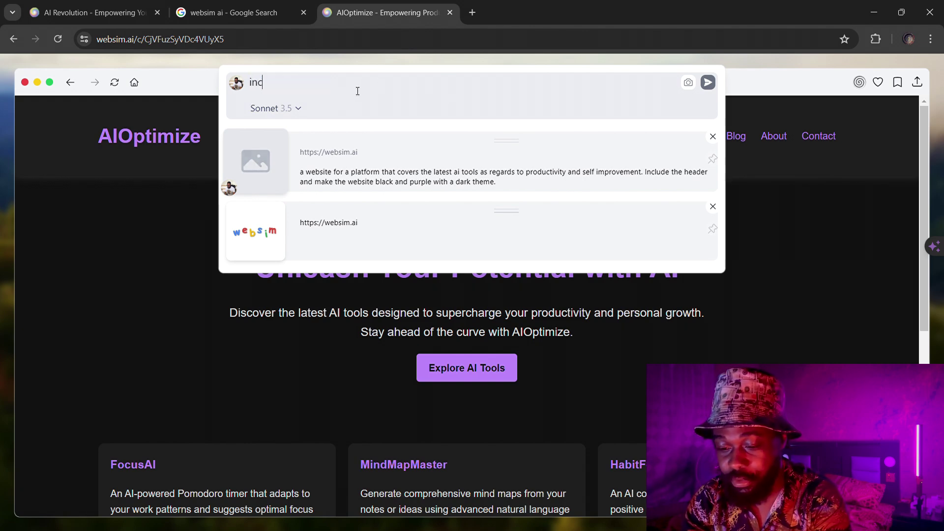
text(lude )
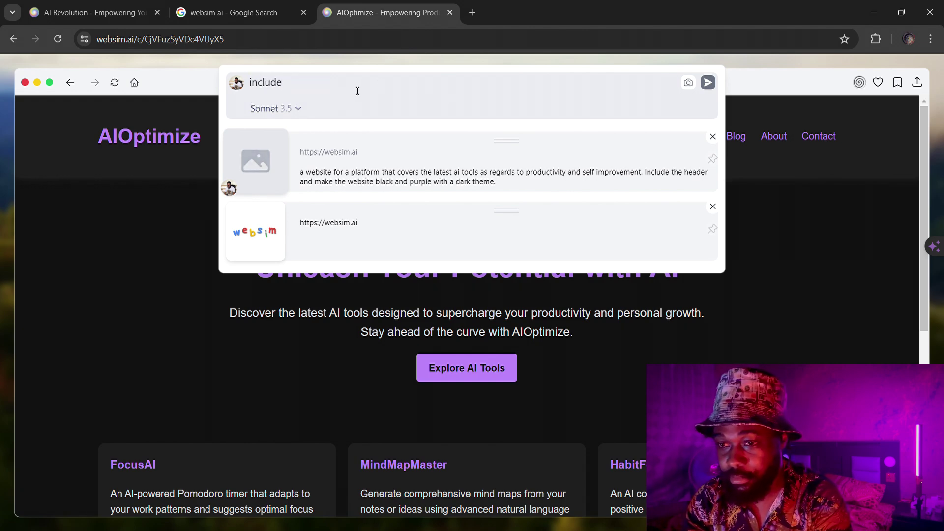
text(a)
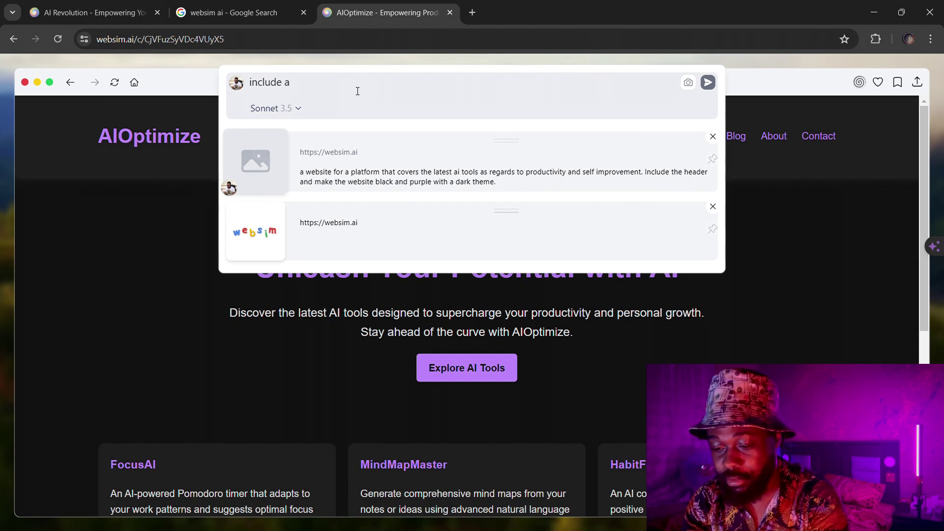
text( signup butten)
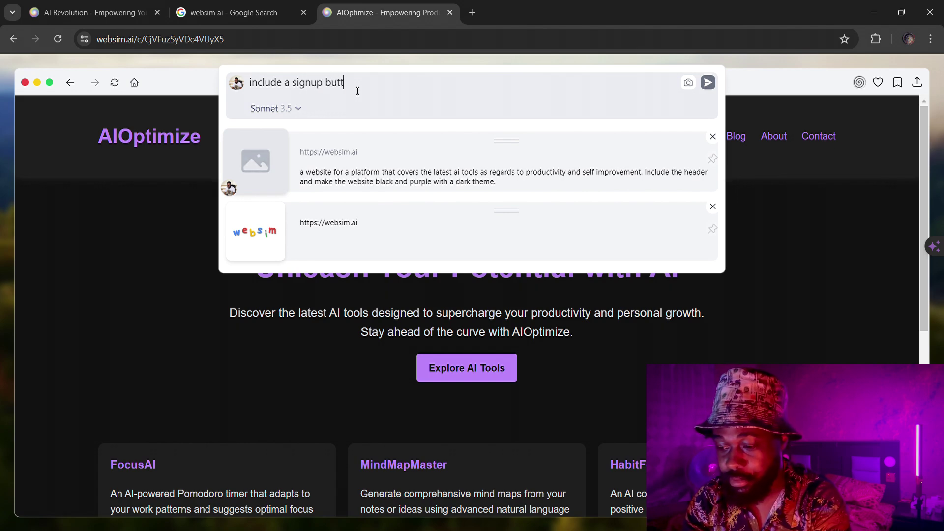
key(BackSpace)
key(BackSpace)
text(o)
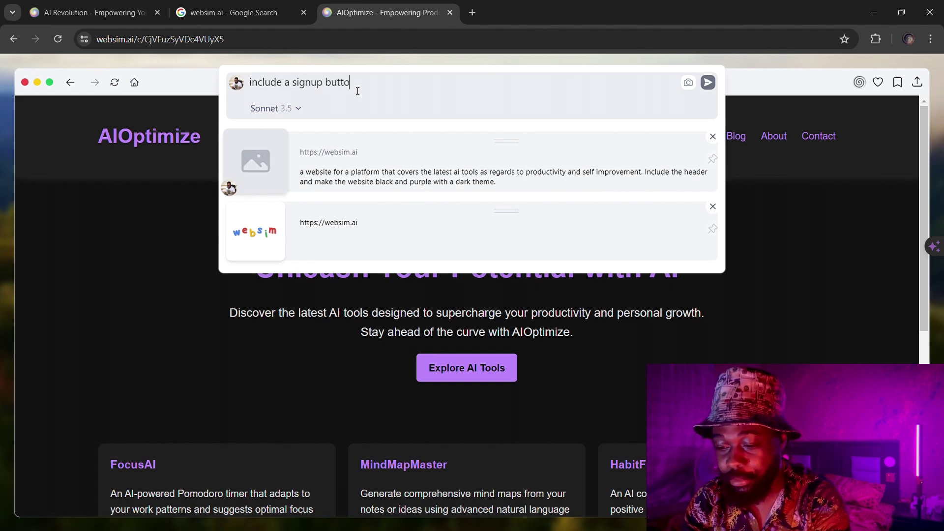
text(n at the )
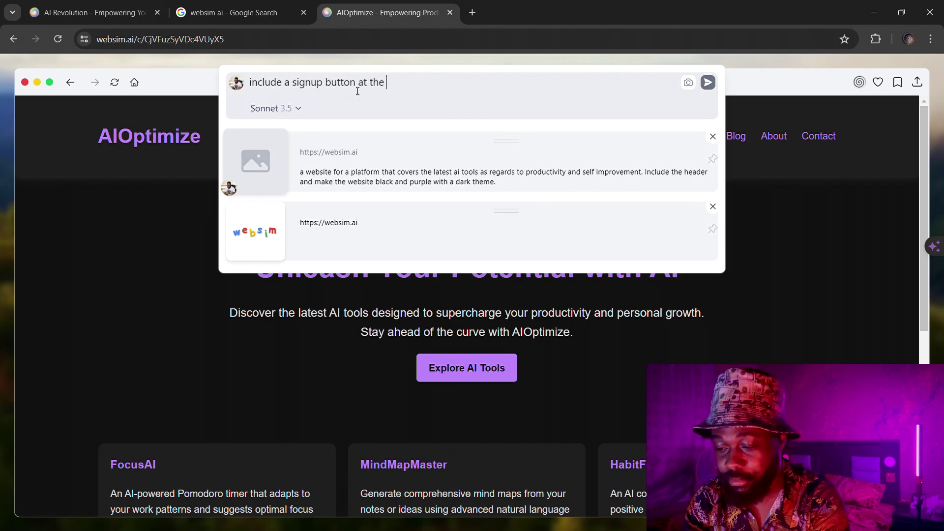
text(top of )
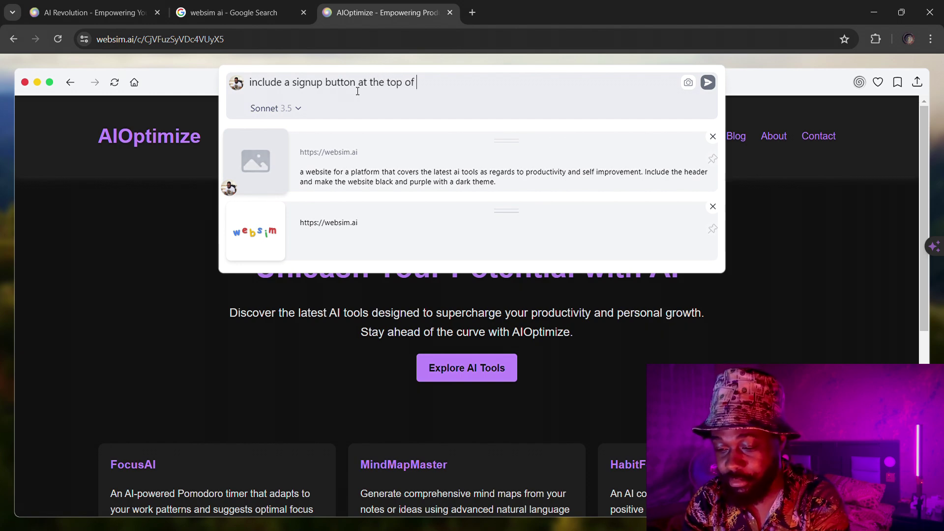
text(the page)
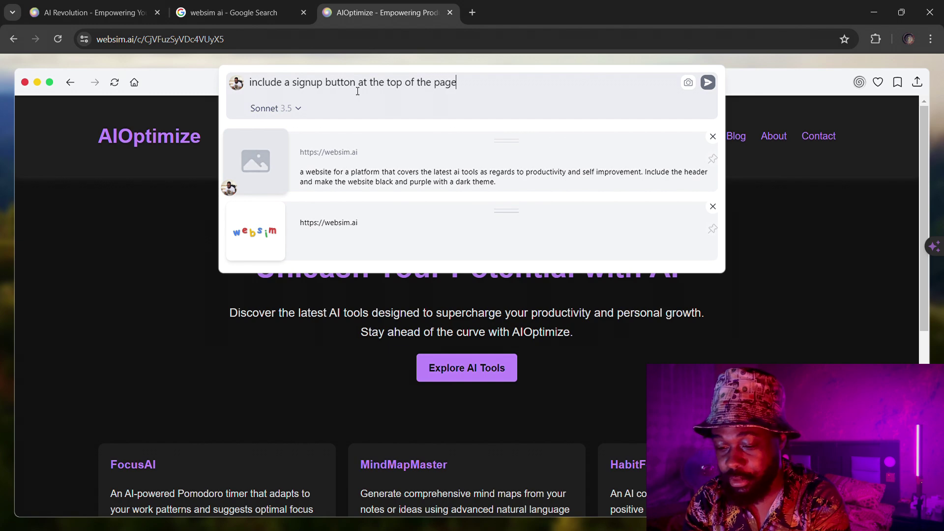
text( and make it purple as well.)
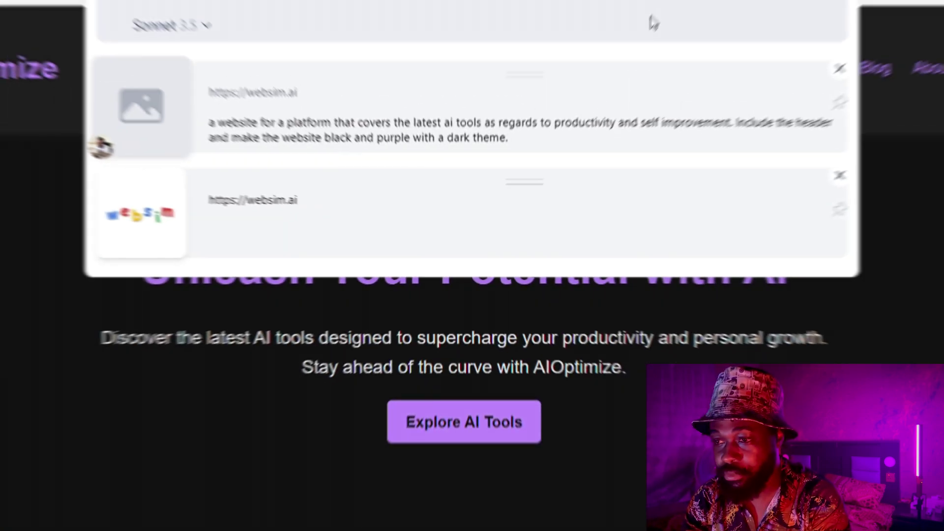
Submit the signup-button request, send a short 'Add mor' follow-up, and scroll the updated page.
key(Return)
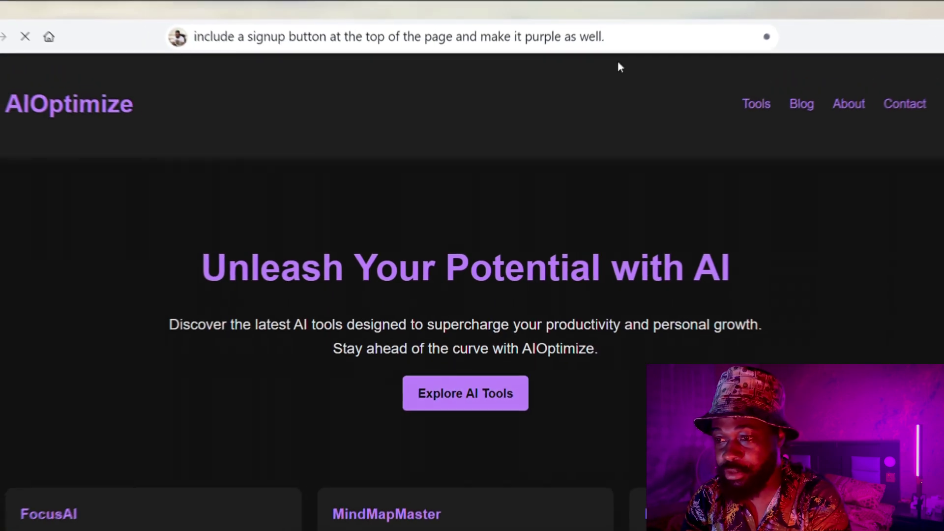
click(638, 65)
key(shift+Return)
text(Creat)
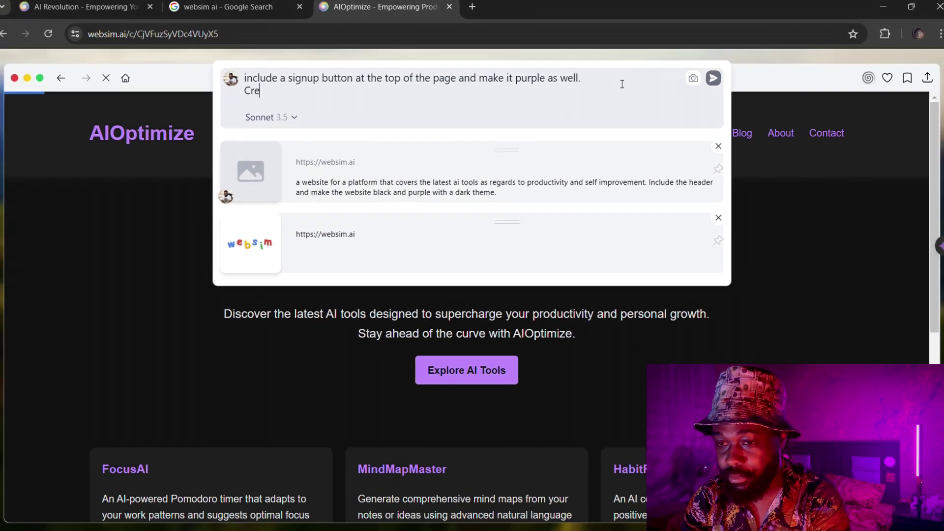
key(BackSpace)
key(BackSpace)
key(BackSpace)
key(BackSpace)
key(BackSpace)
text(Add mor)
key(Return)
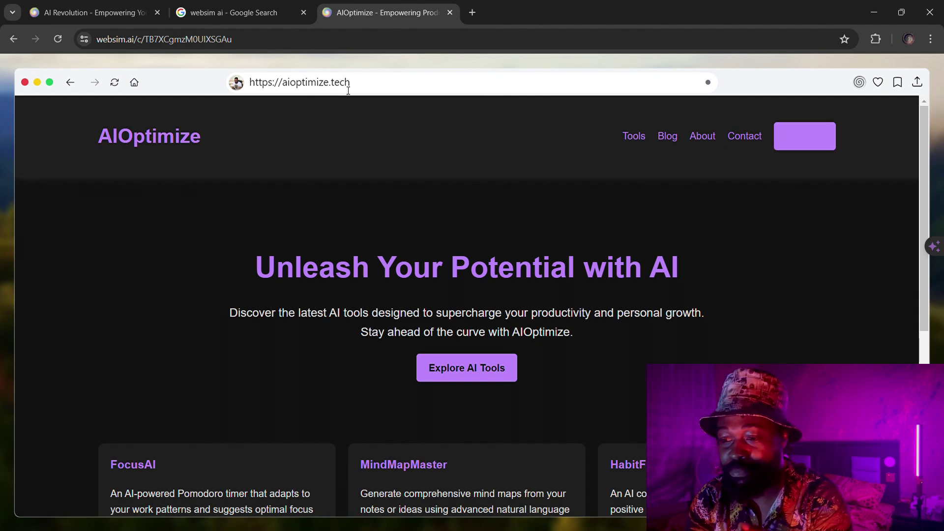
scroll(524, 395, down, 6)
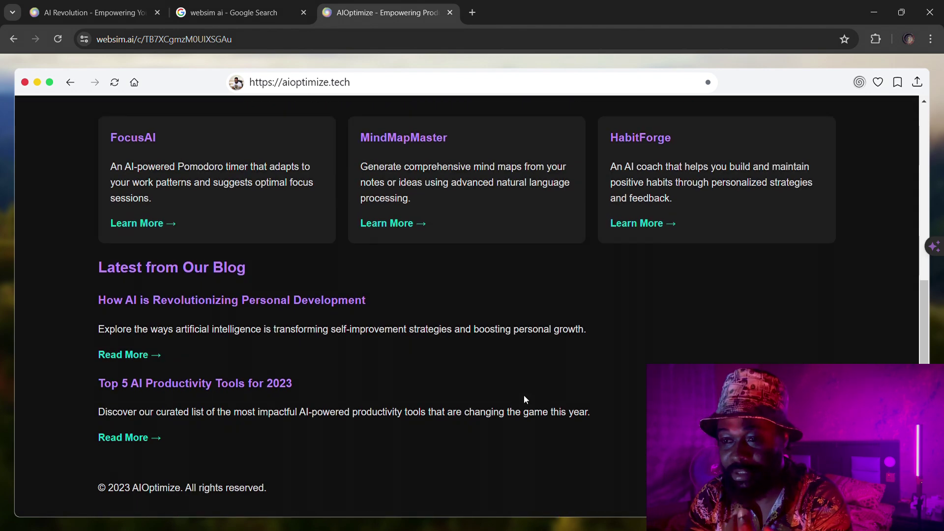
Remove the blank websim.ai history entry and request more website content with images.
scroll(525, 398, up, 6)
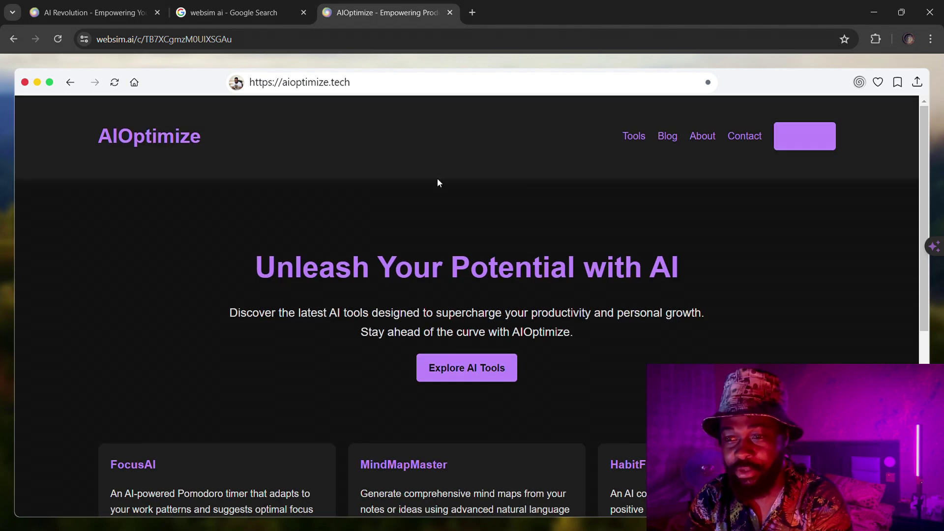
click(390, 83)
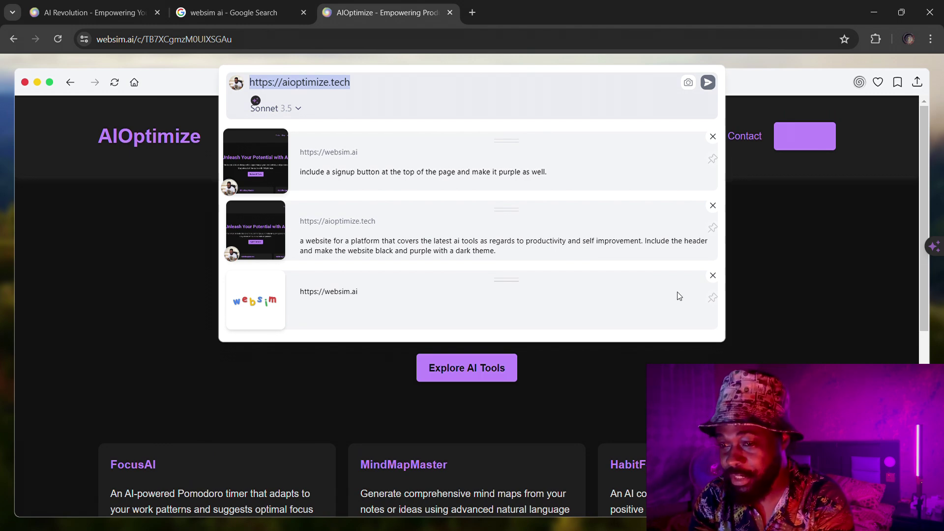
click(713, 284)
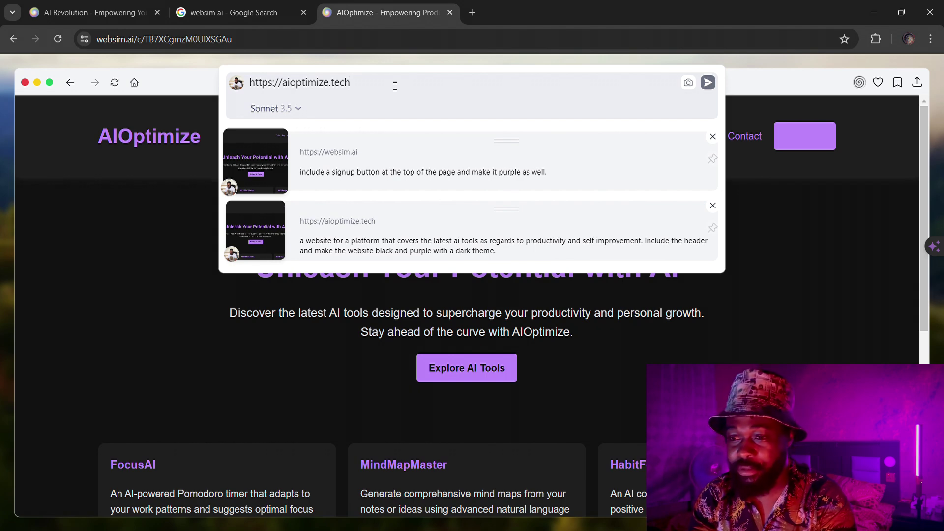
drag(391, 86, 249, 79)
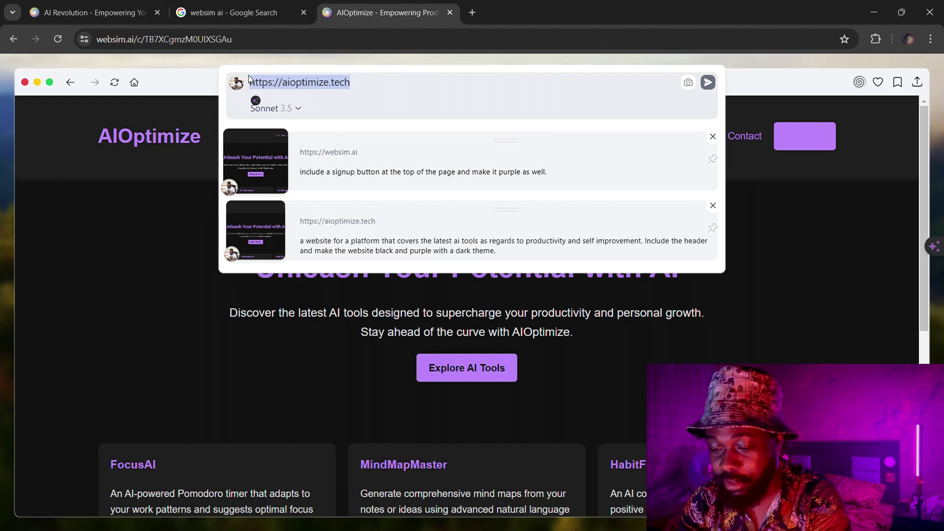
text(add some )
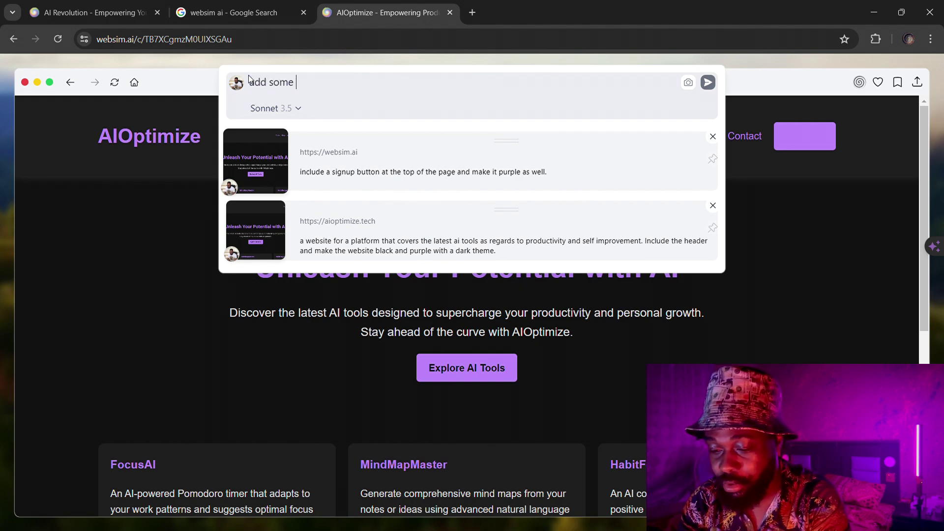
text(more cont)
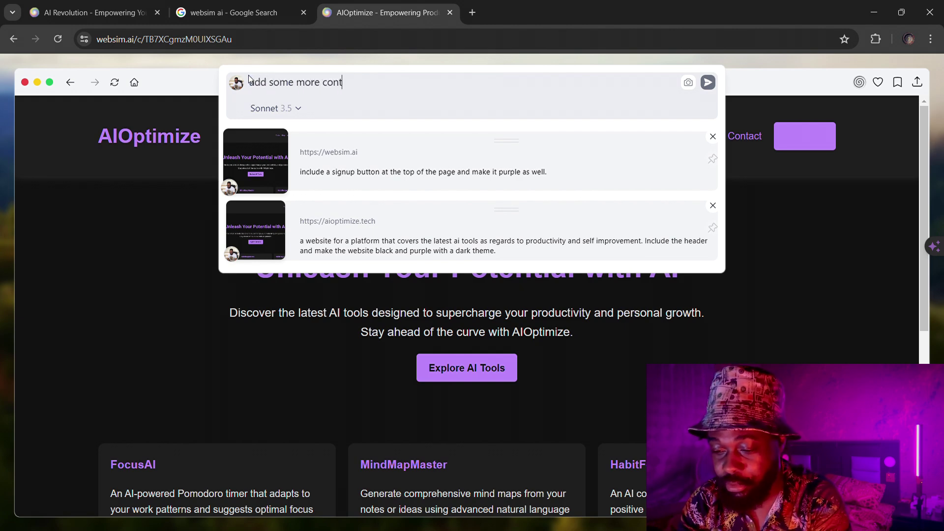
text(ents to t)
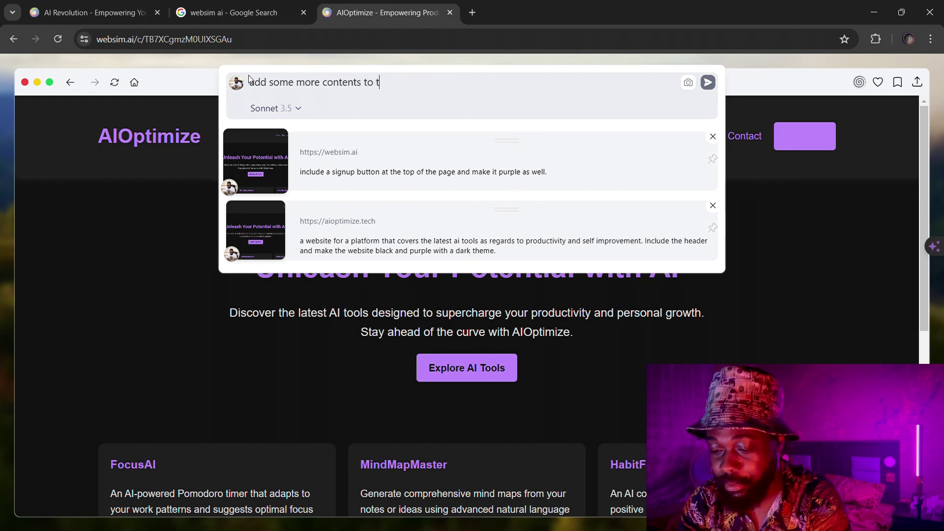
text(he web)
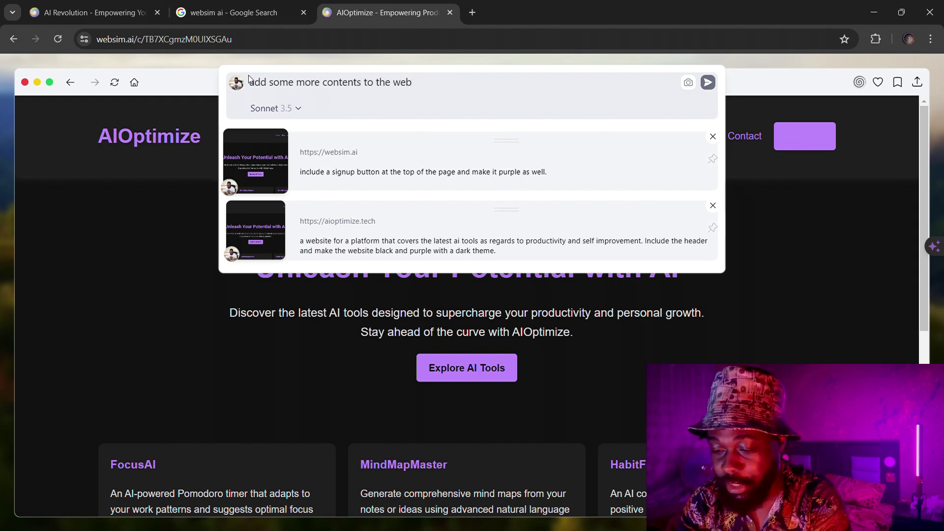
text(site and )
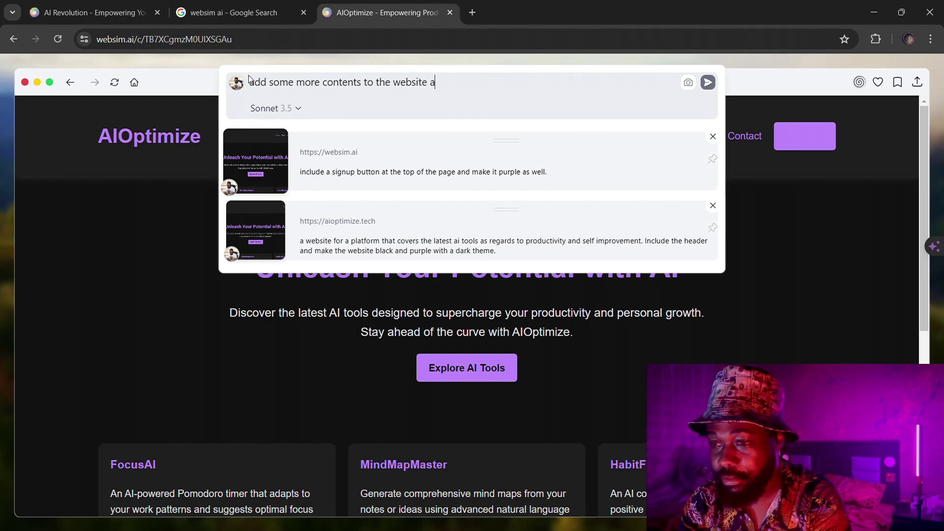
text(include images.)
Submit the more-content-and-images request, then switch to the AI Revolution site.
key(Return)
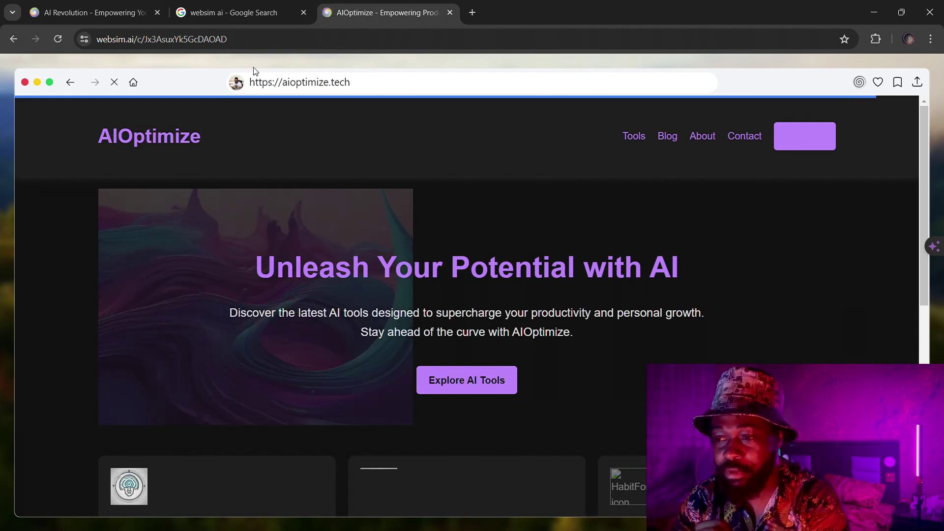
click(101, 11)
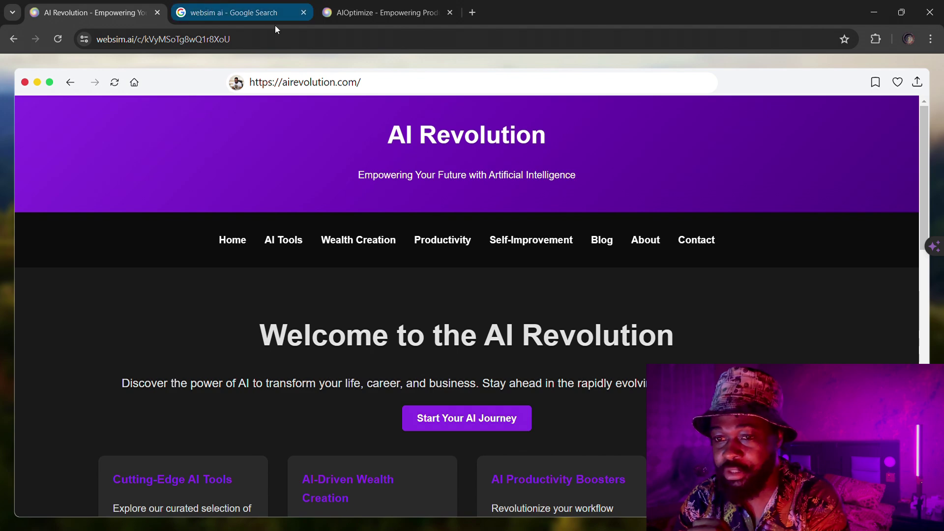
Open the websim.ai home page from search results and view its AI model list.
click(180, 6)
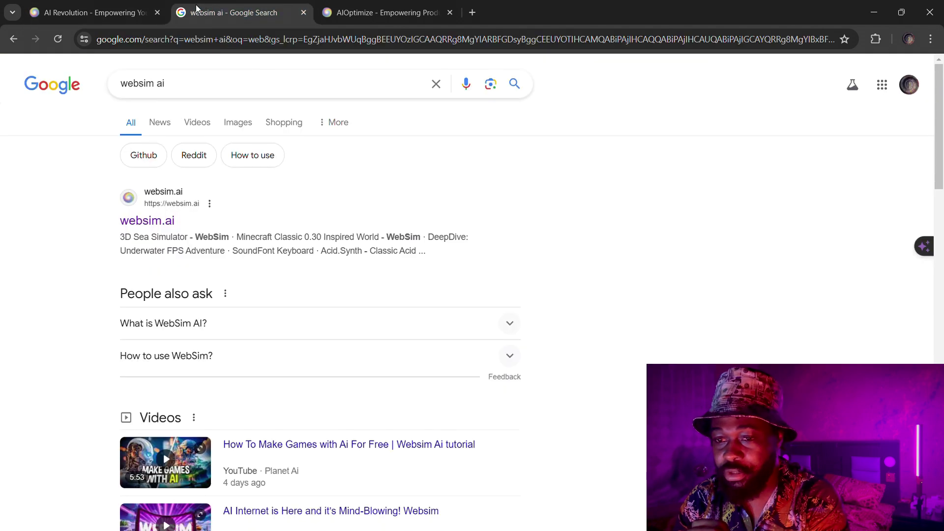
click(171, 193)
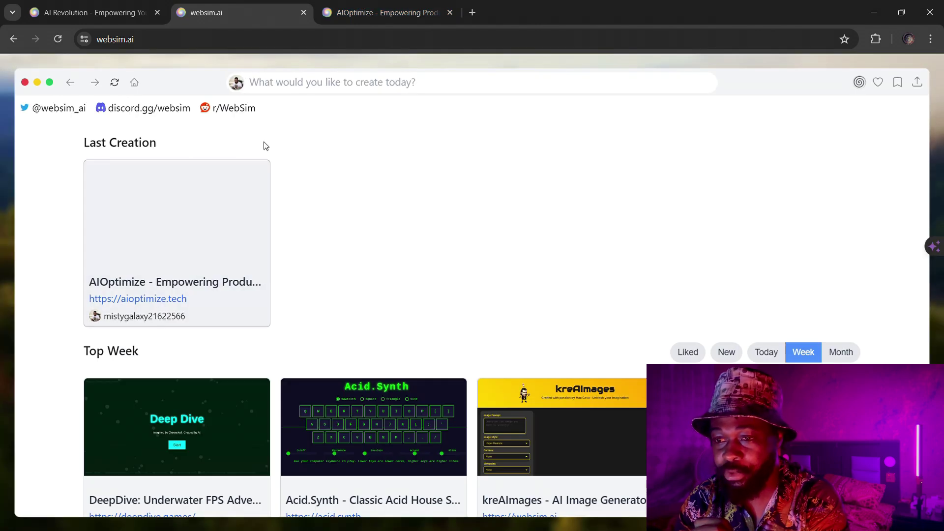
click(300, 84)
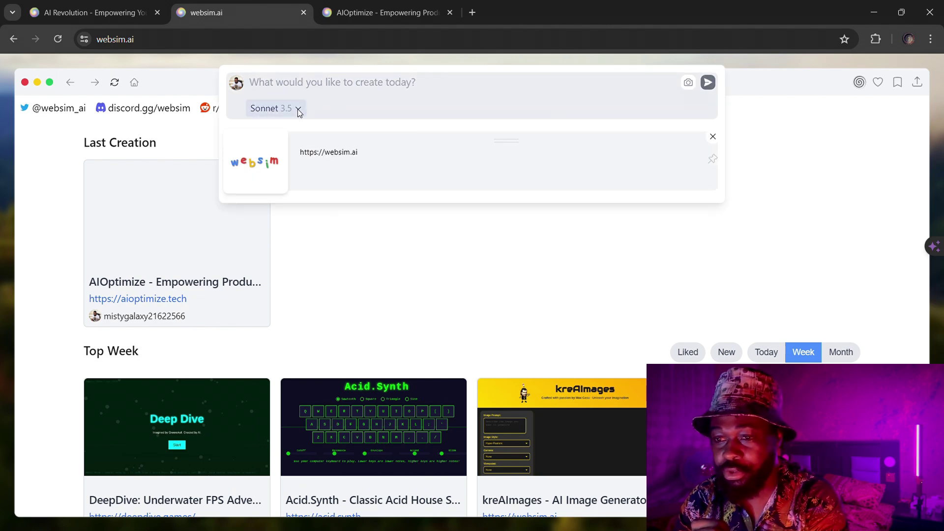
click(299, 109)
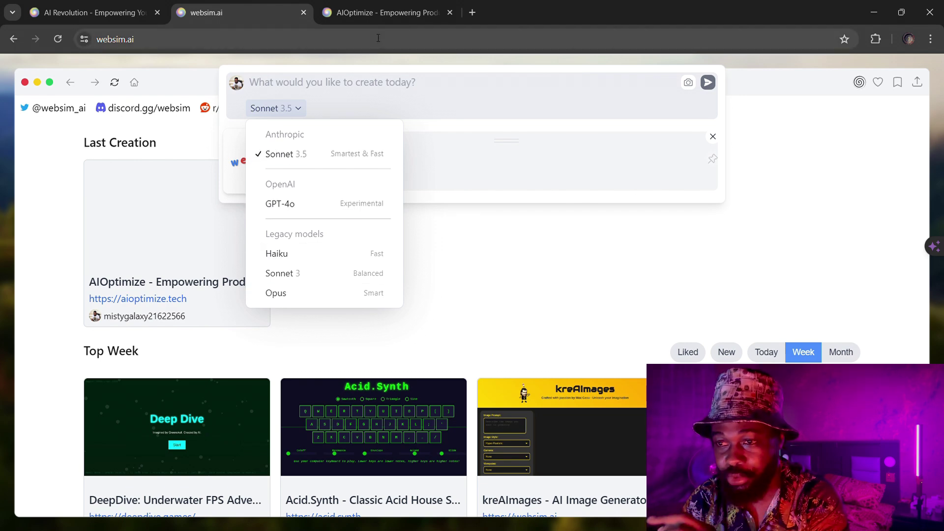
click(378, 8)
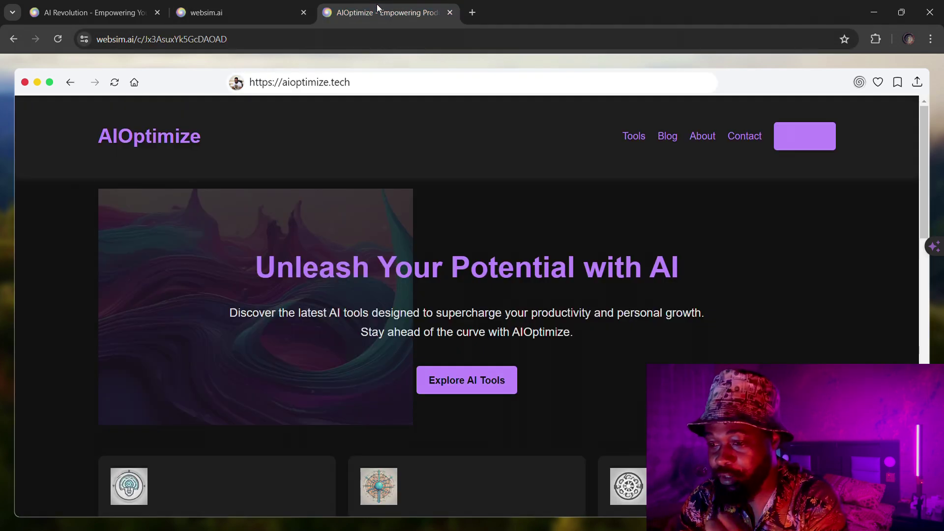
scroll(550, 352, down, 2)
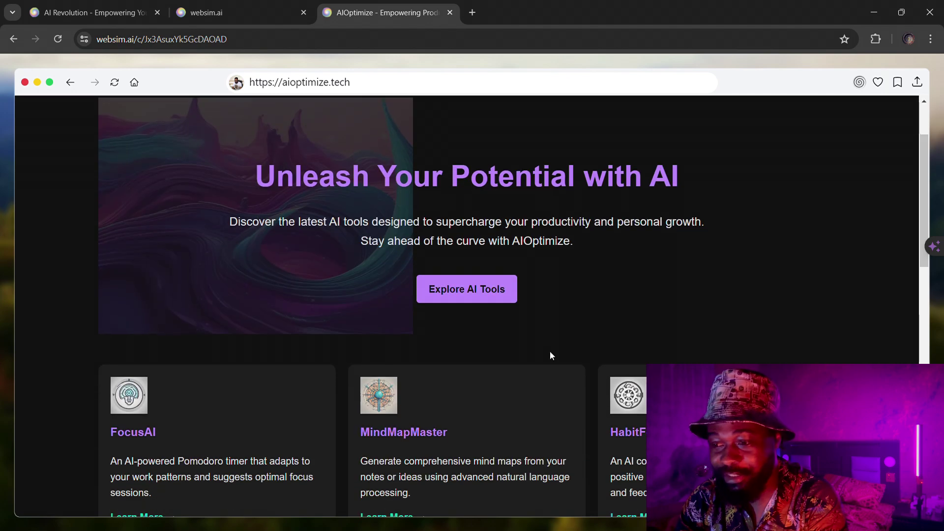
scroll(550, 351, down, 3)
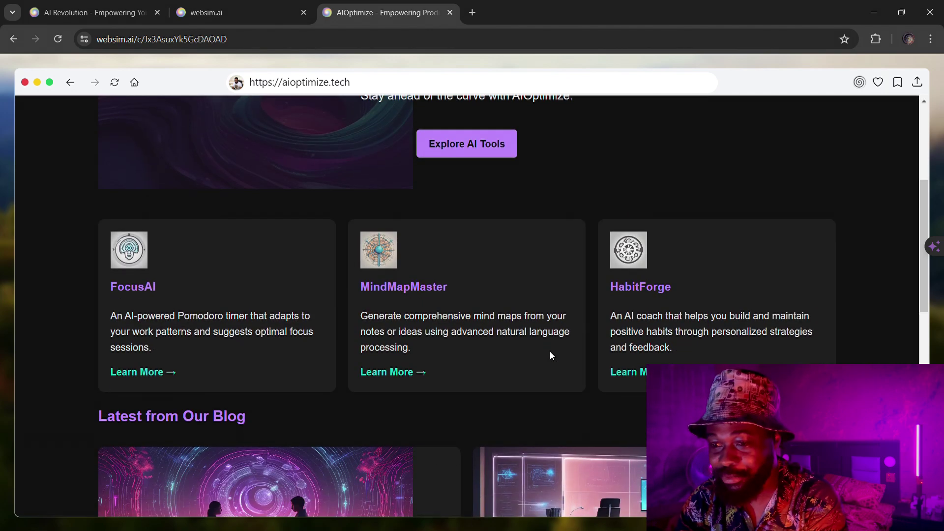
scroll(534, 293, down, 3)
scroll(535, 293, down, 2)
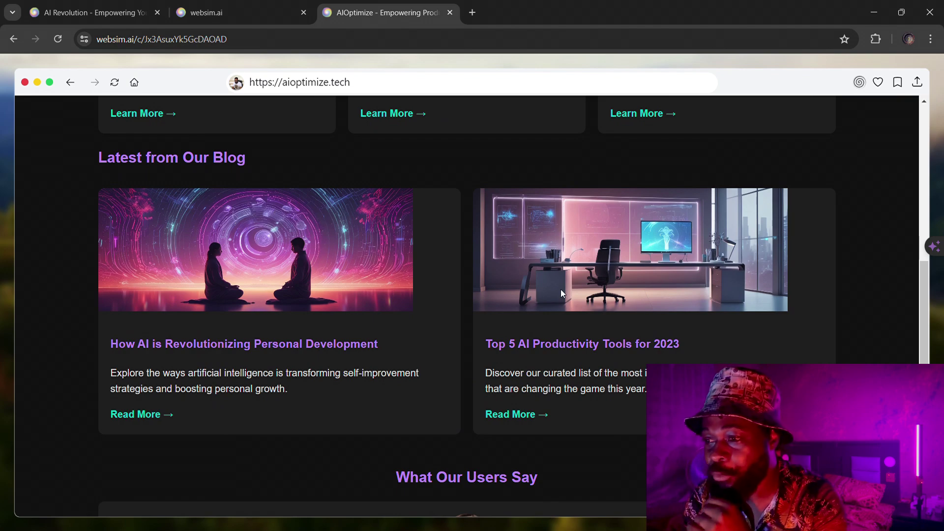
scroll(560, 290, up, 15)
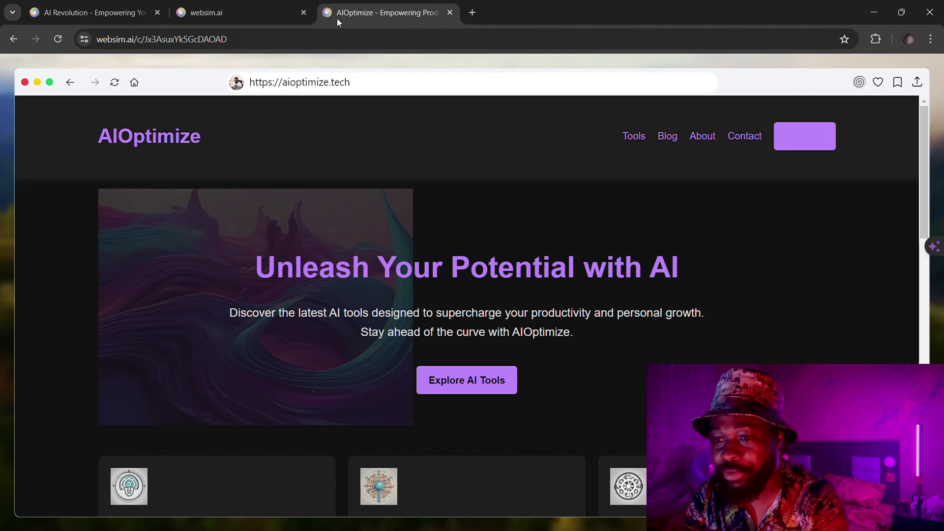
click(370, 88)
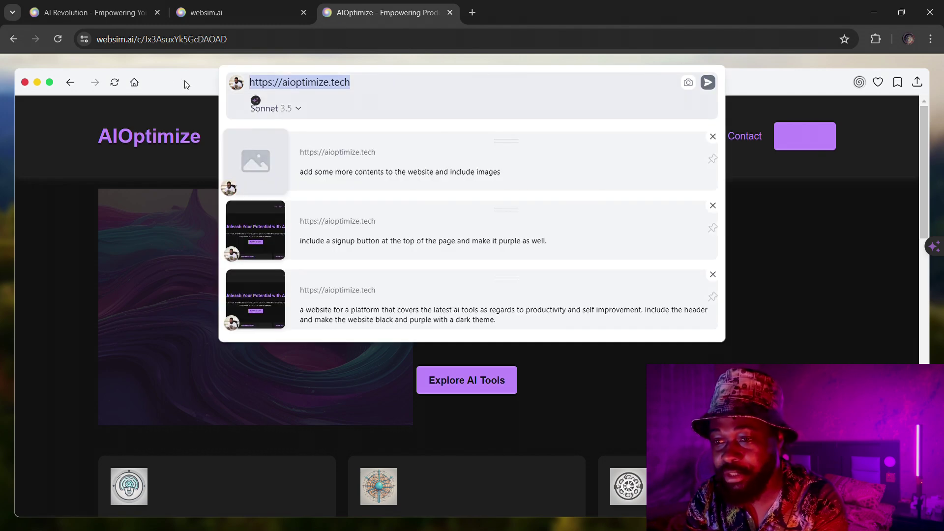
key(Escape)
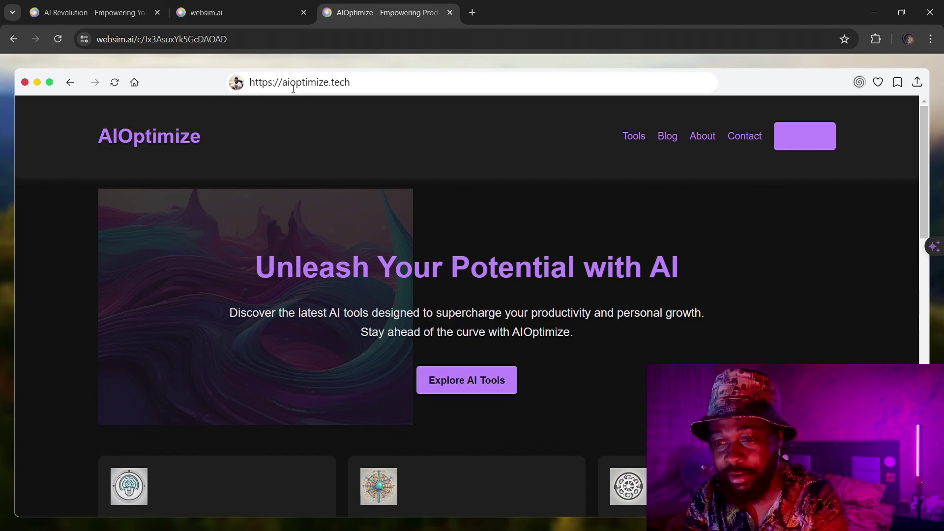
click(378, 88)
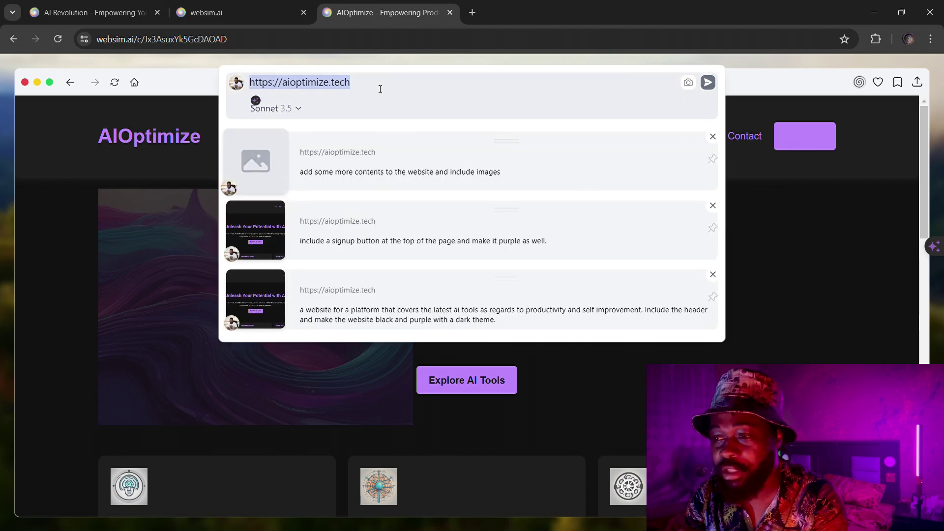
click(212, 86)
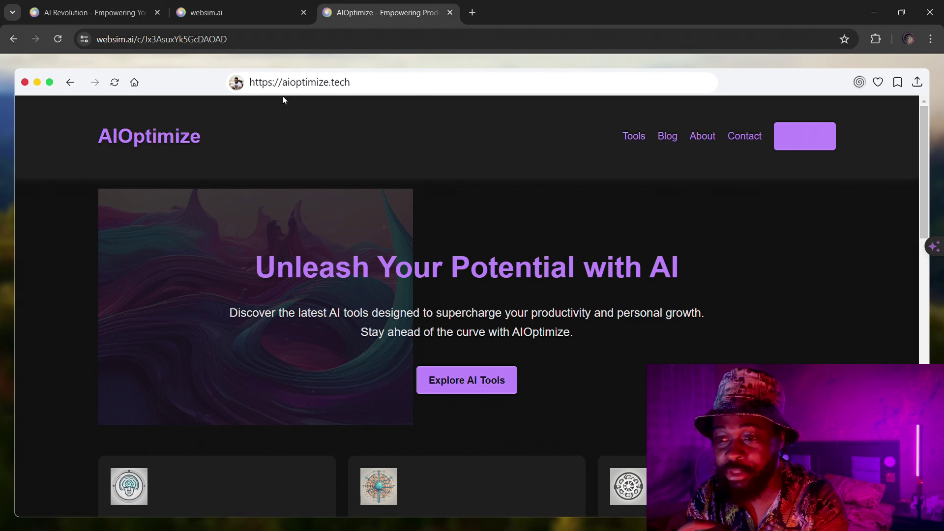
click(359, 90)
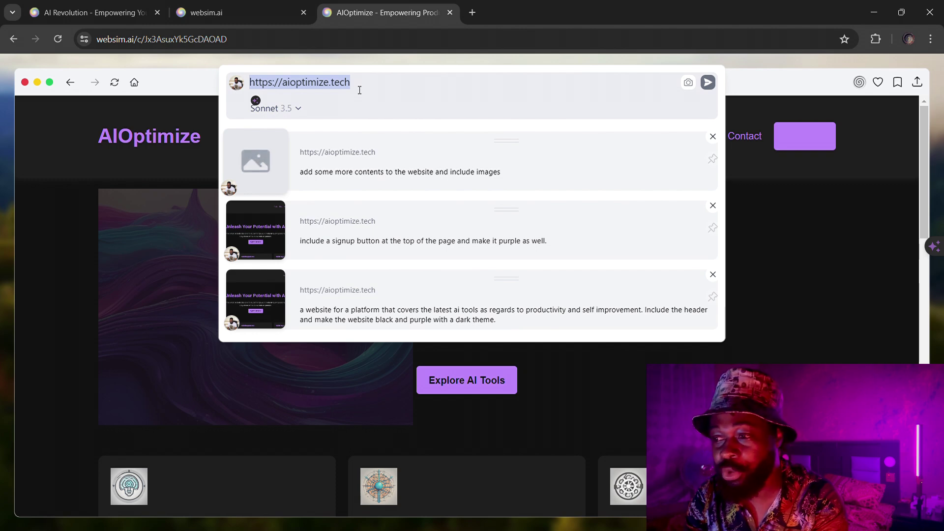
click(749, 117)
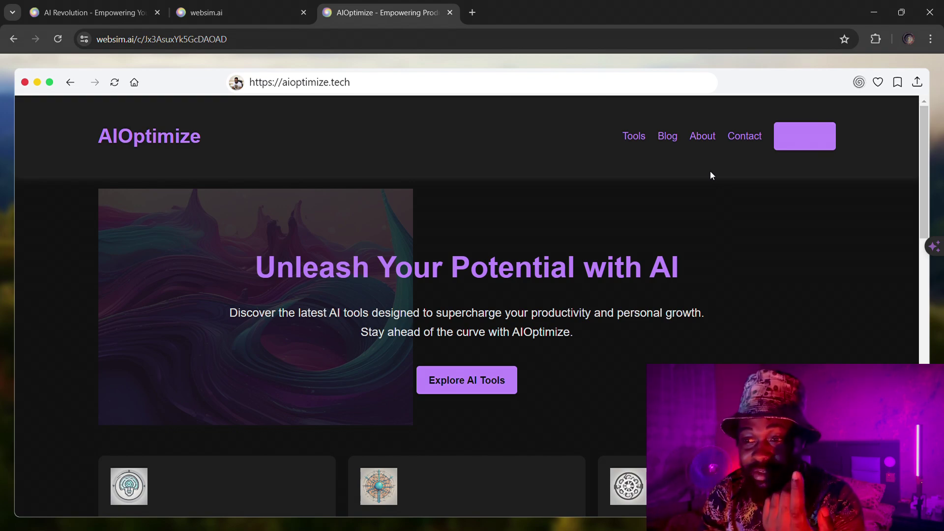
scroll(711, 172, down, 15)
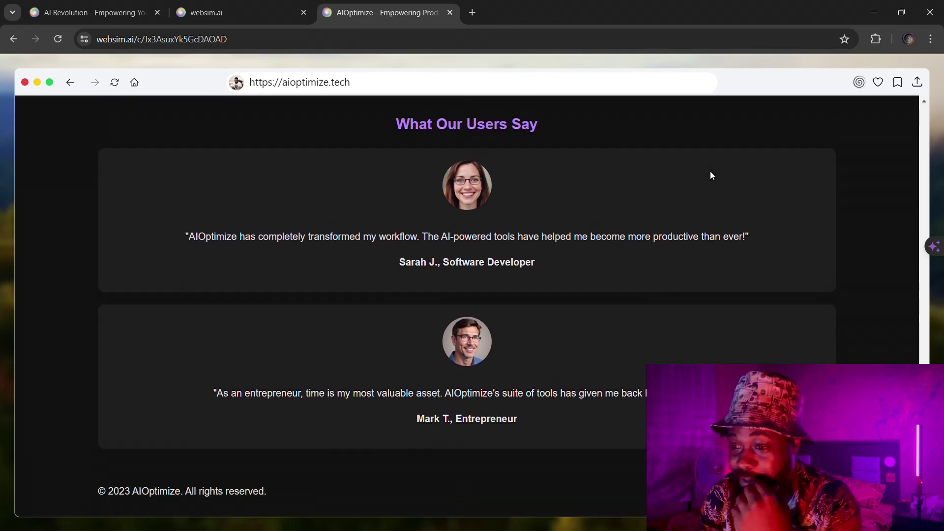
scroll(710, 172, up, 12)
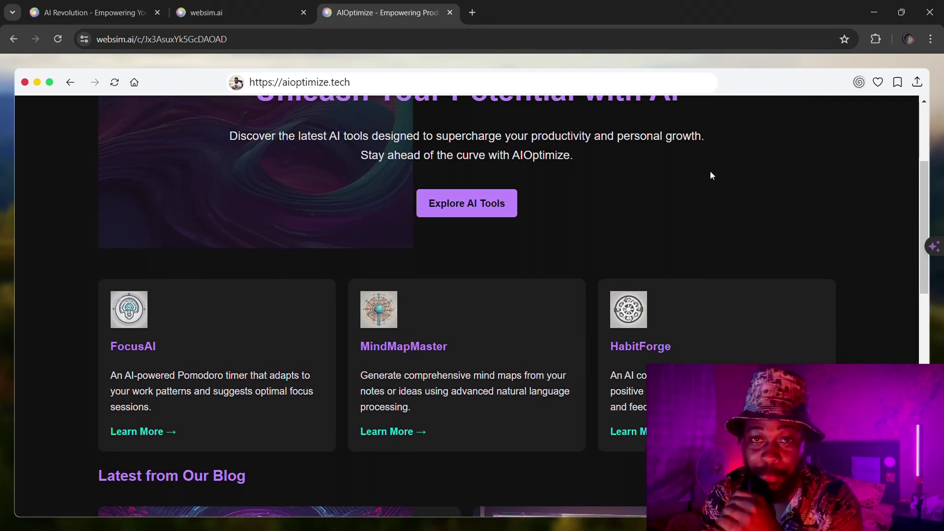
scroll(711, 175, up, 1)
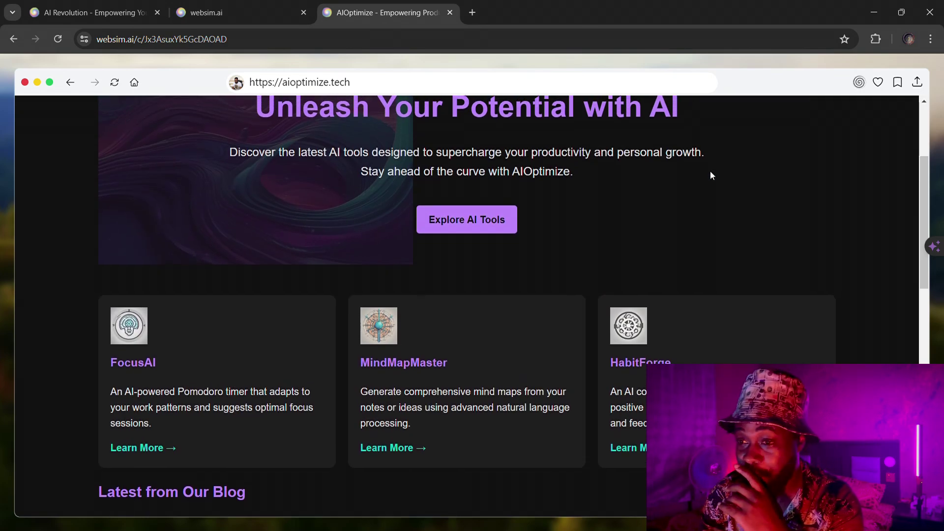